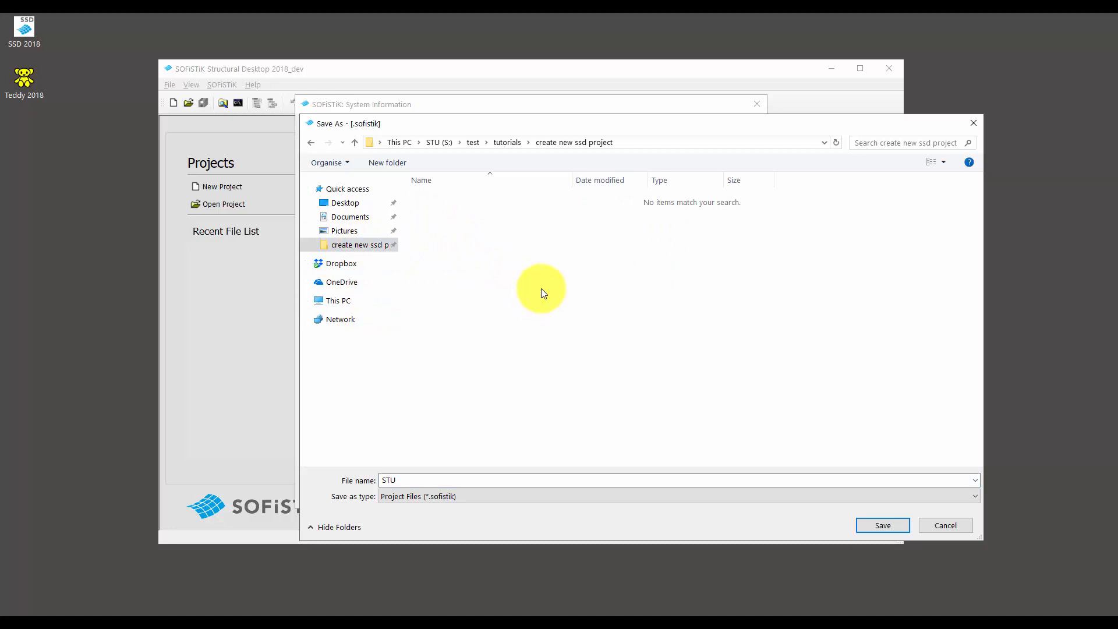
# Step: Name the new project file create_project and save it in the "create new ssd project" folder
pyautogui.doubleClick(434, 484)
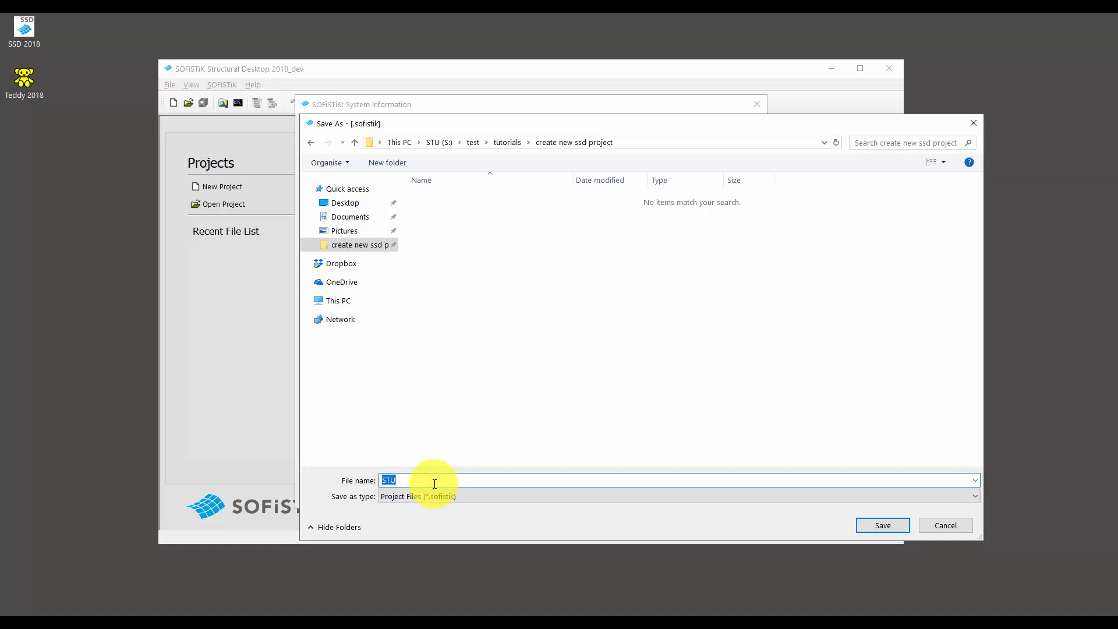
pyautogui.press('BackSpace')
pyautogui.write('create')
pyautogui.write(' sssd')
pyautogui.press('BackSpace')
pyautogui.press('BackSpace')
pyautogui.press('BackSpace')
pyautogui.write('project')
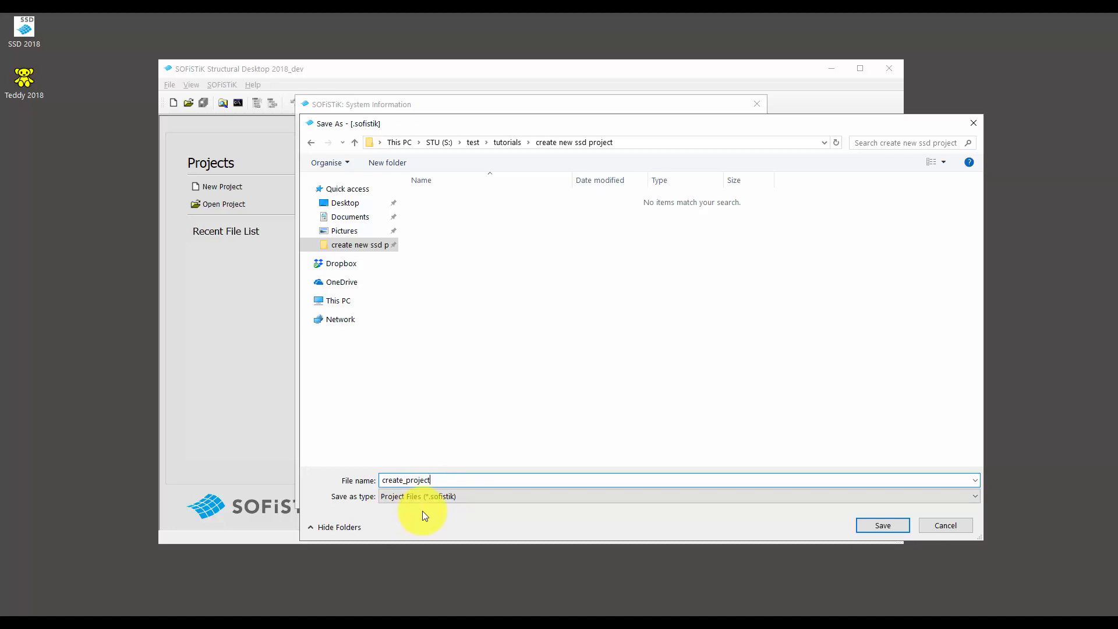
pyautogui.click(862, 527)
# Step: Enter the project title "This is a description" and set the design code to EN 1992-2004 for Buildings
pyautogui.click(358, 161)
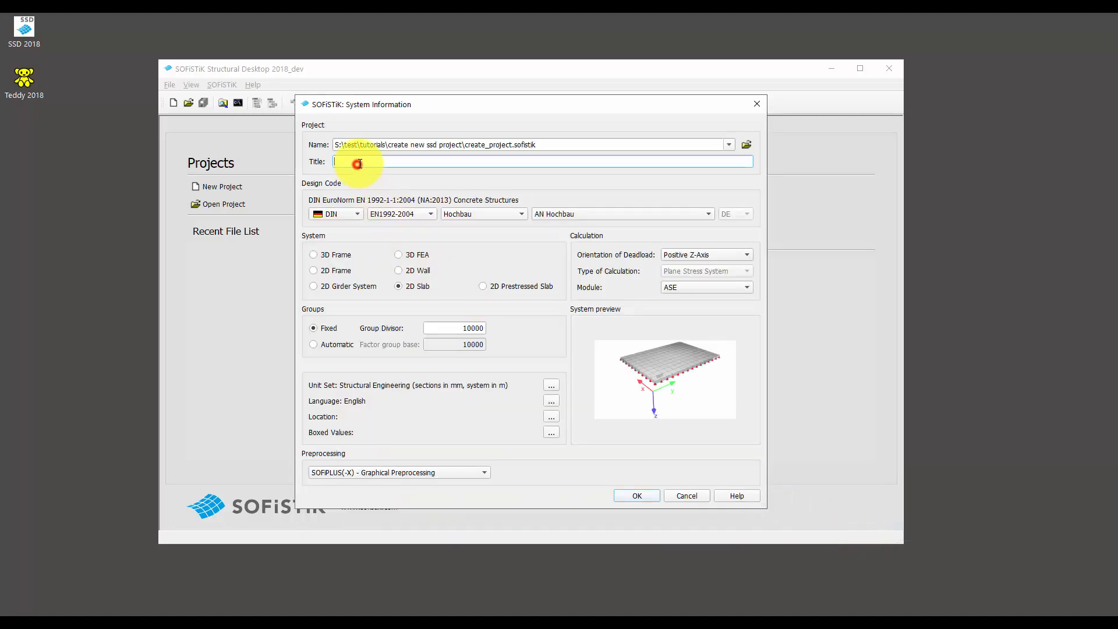
pyautogui.write('This is a description')
pyautogui.click(356, 214)
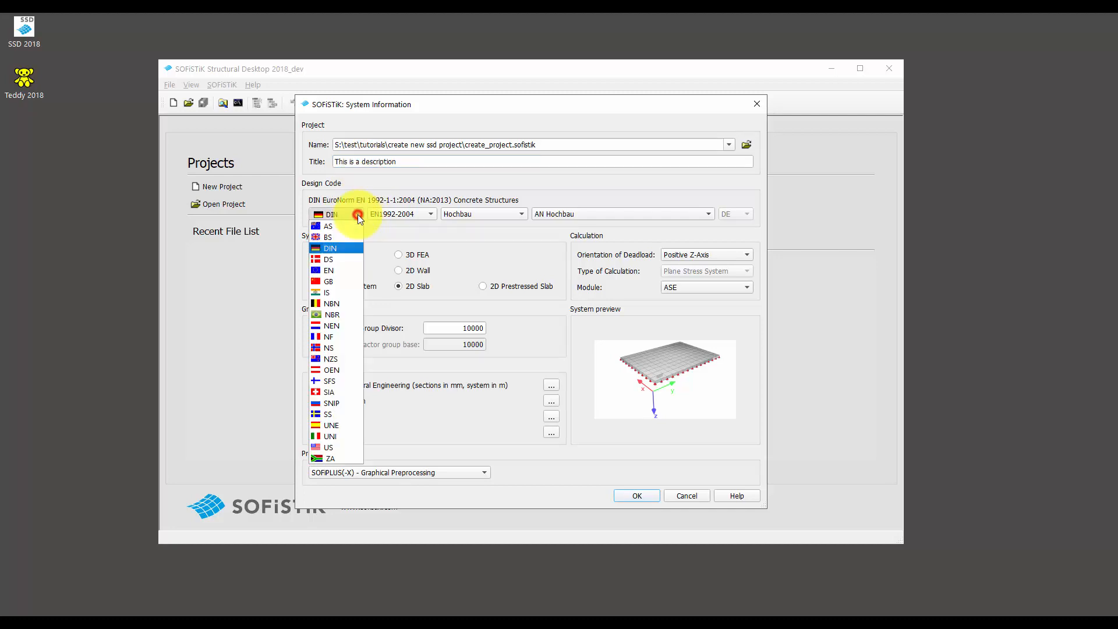
pyautogui.click(343, 270)
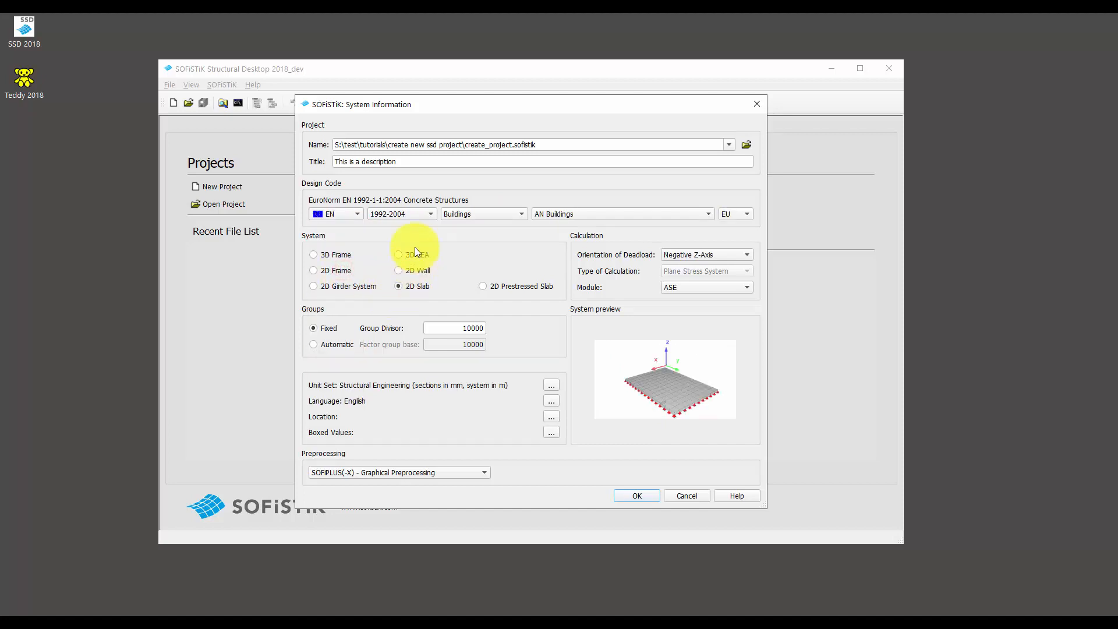
pyautogui.click(407, 214)
pyautogui.click(407, 225)
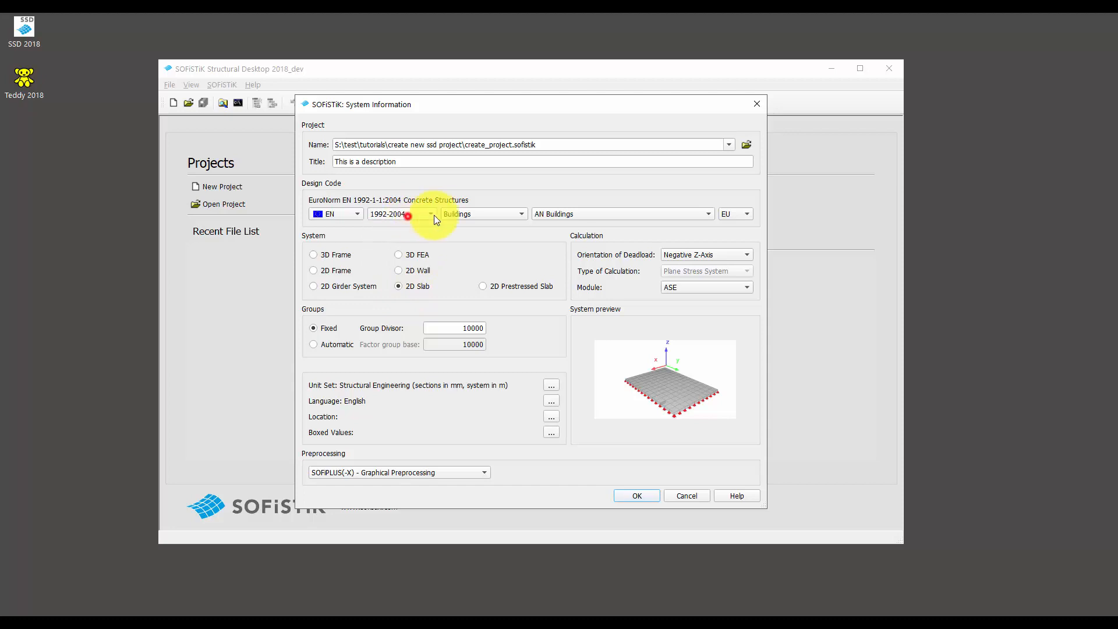
pyautogui.click(465, 214)
pyautogui.click(466, 225)
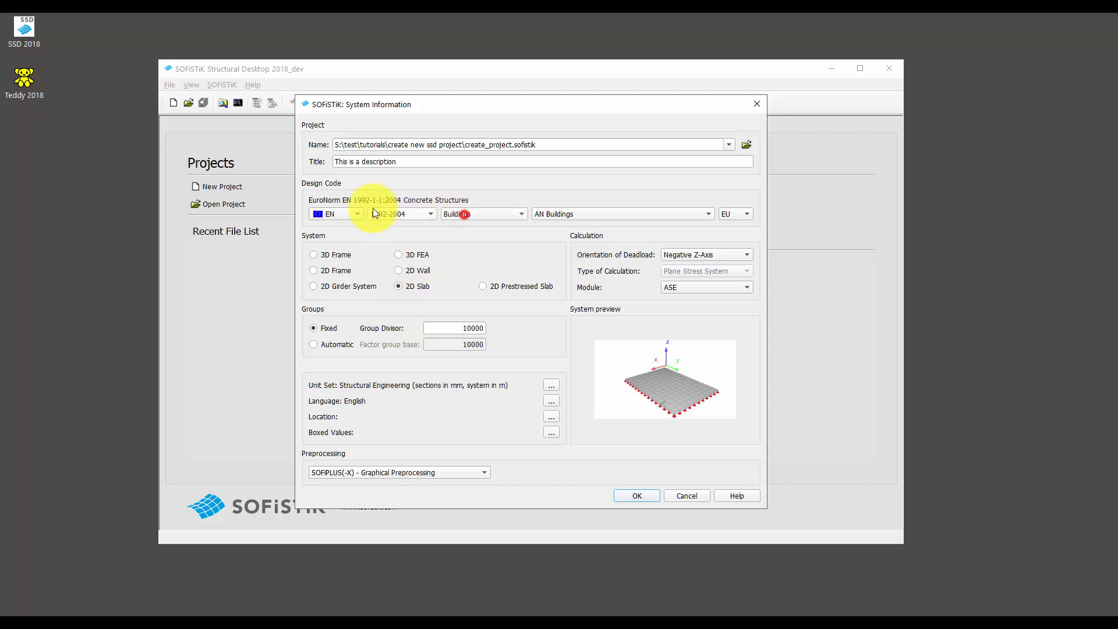
# Step: Try the DIN design code, look through its standards and structure categories, and switch back to EN
pyautogui.click(345, 213)
pyautogui.click(335, 250)
pyautogui.click(390, 214)
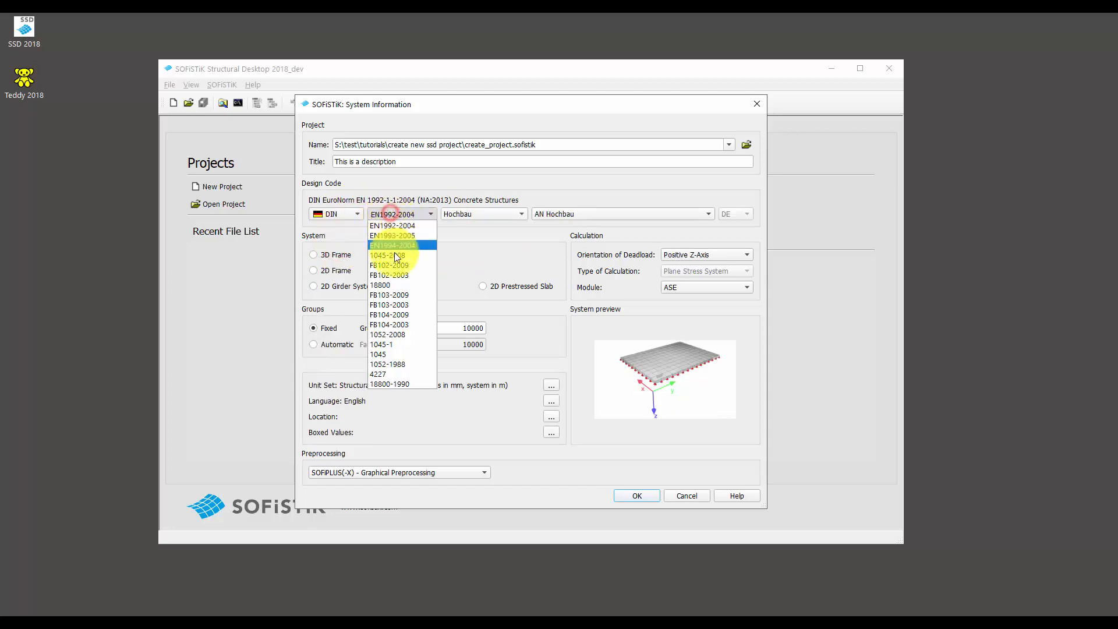
pyautogui.click(407, 244)
pyautogui.click(462, 214)
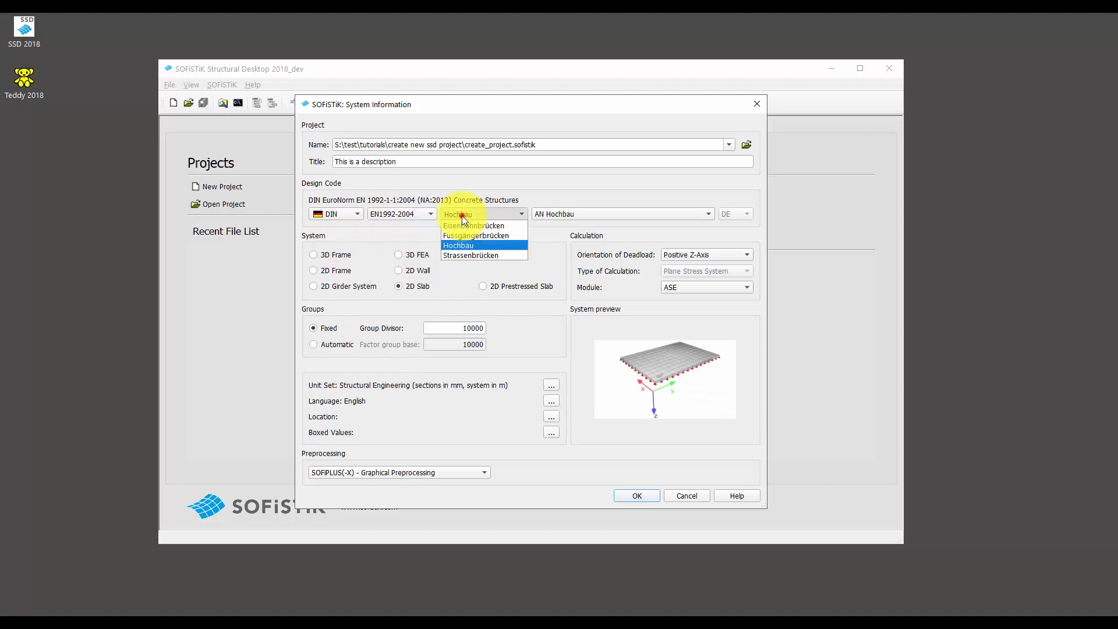
pyautogui.click(405, 240)
pyautogui.click(351, 213)
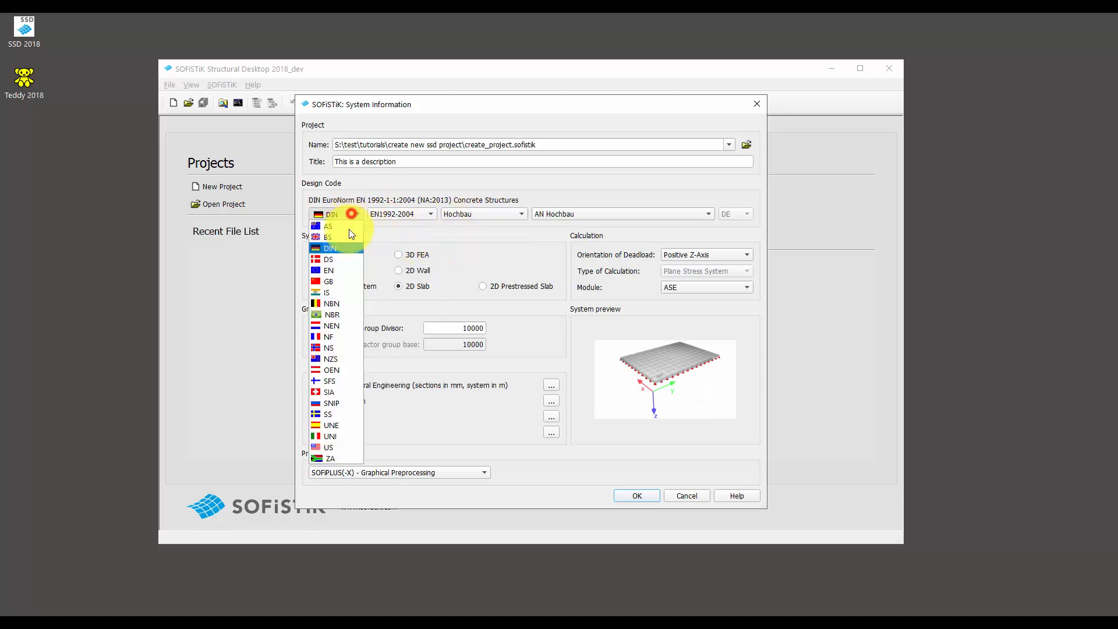
pyautogui.click(345, 267)
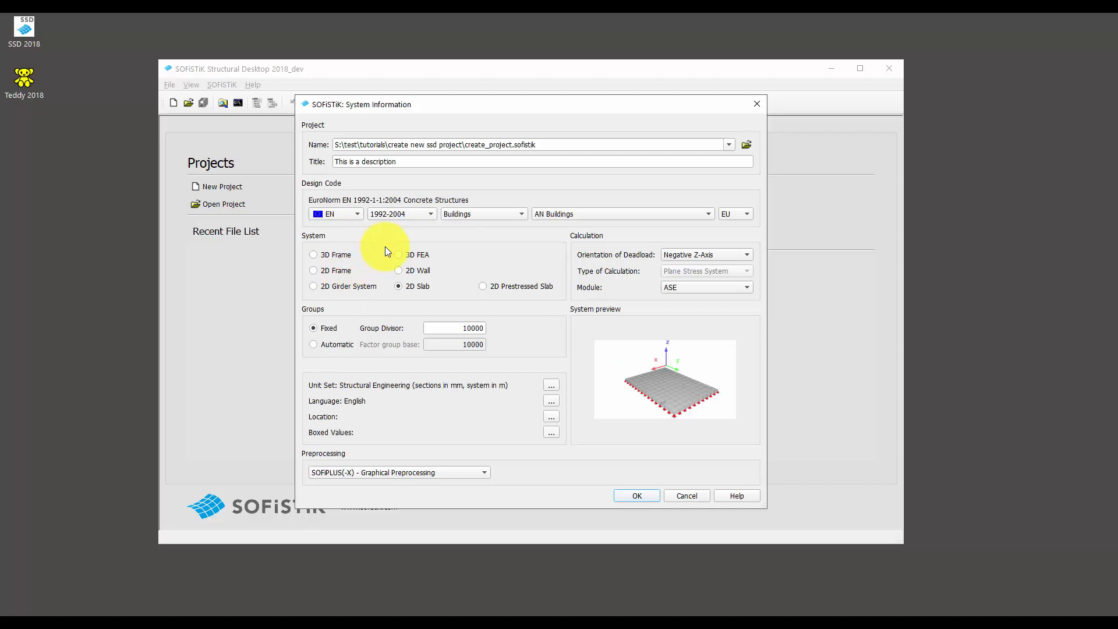
# Step: Preview the frame, girder, slab and wall system types and choose 3D FEA as the system
pyautogui.click(339, 259)
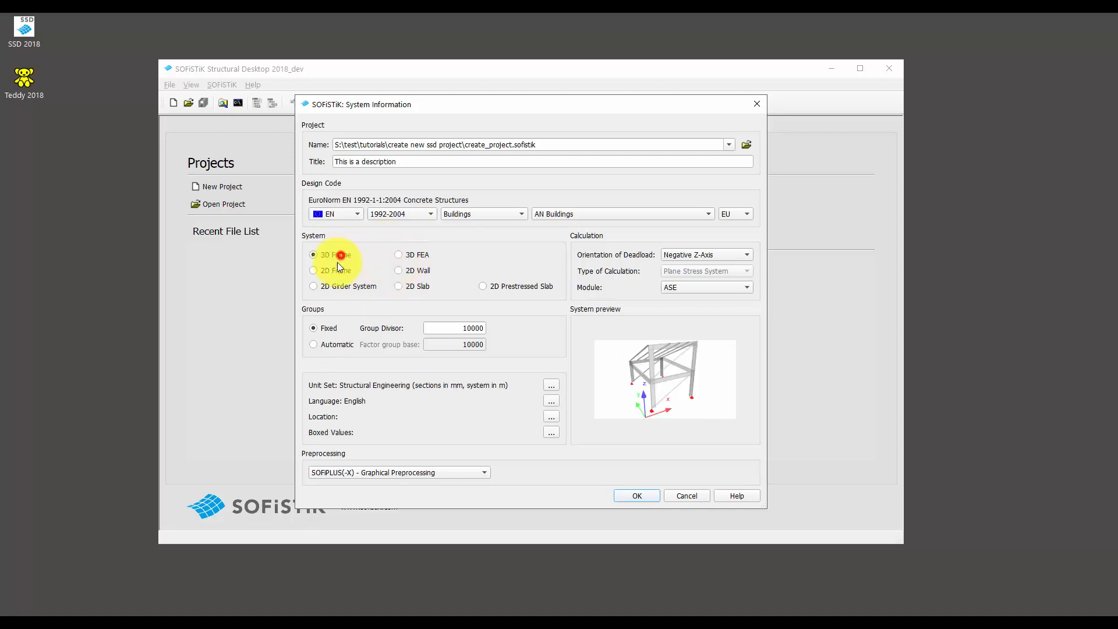
pyautogui.click(335, 271)
pyautogui.click(333, 284)
pyautogui.click(398, 285)
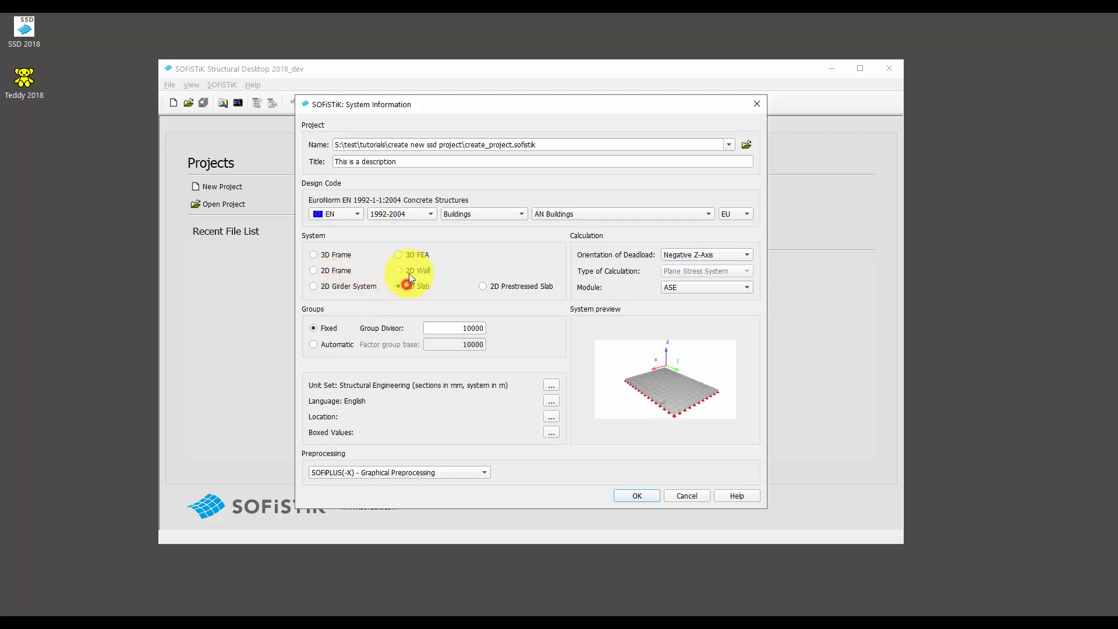
pyautogui.click(412, 271)
pyautogui.click(421, 251)
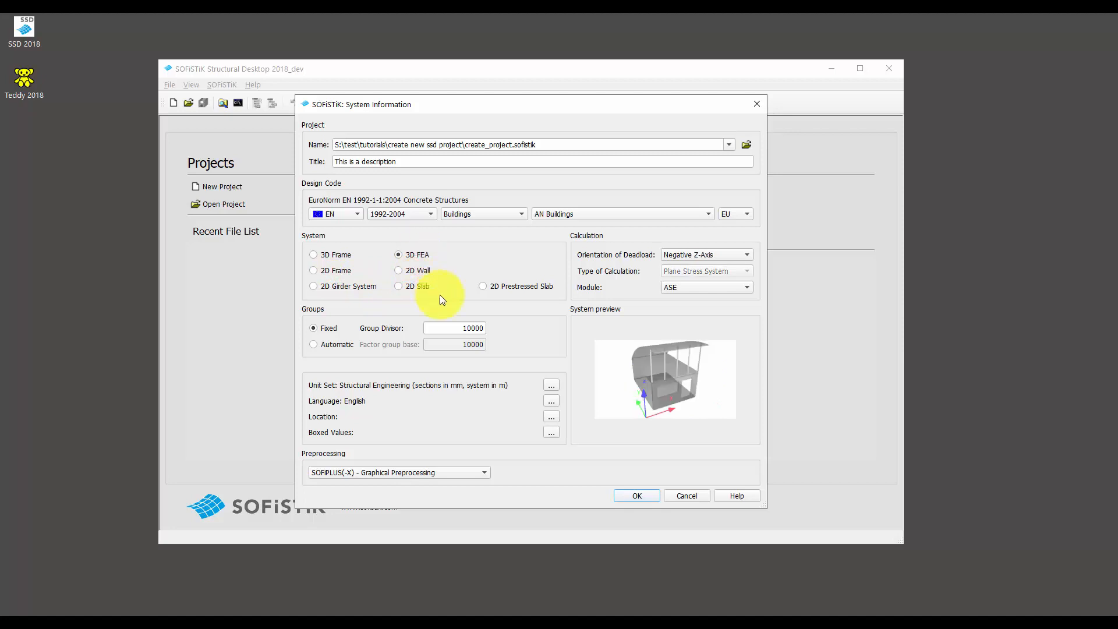
pyautogui.doubleClick(450, 328)
pyautogui.click(463, 329)
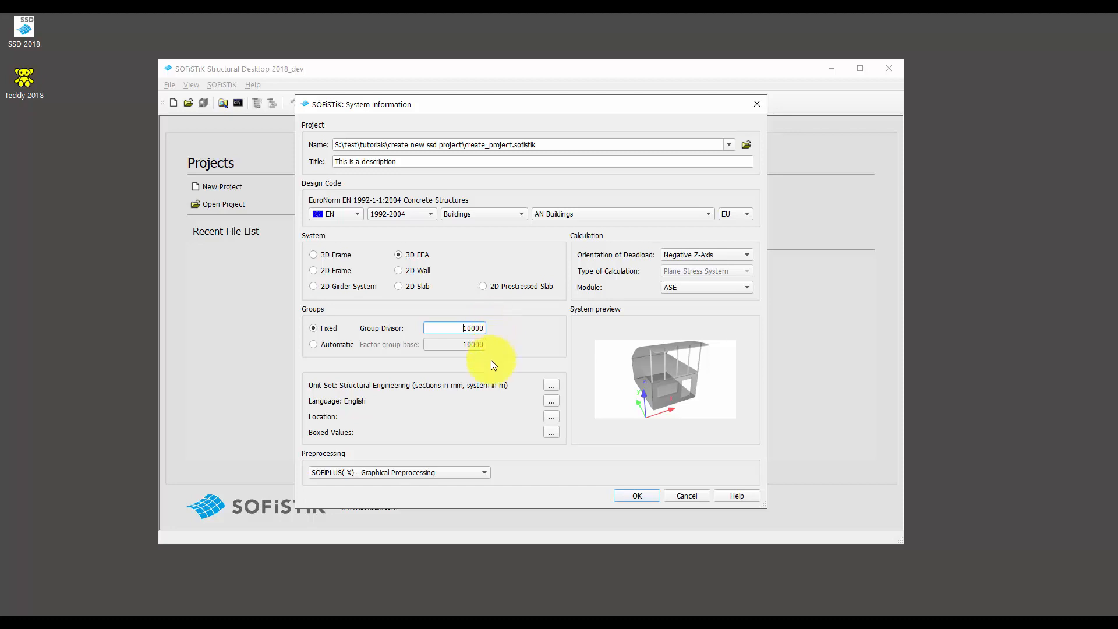
# Step: Examine the project's unit set across the geometry, cross section, material, beam, quad element, loads, forces and physics categories
pyautogui.click(550, 386)
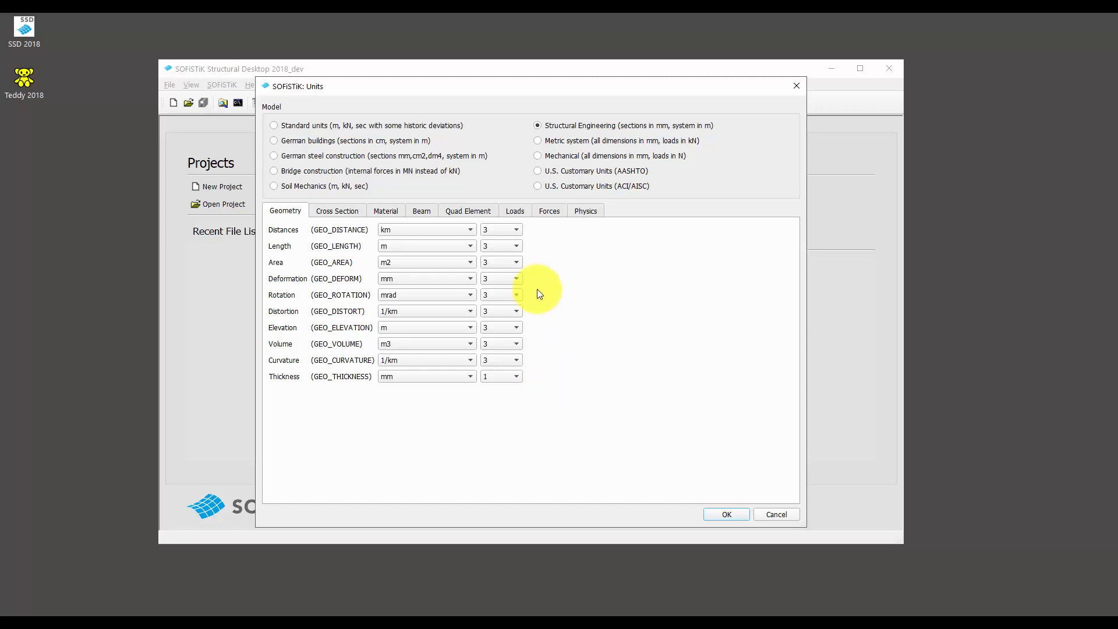
pyautogui.click(336, 212)
pyautogui.click(377, 214)
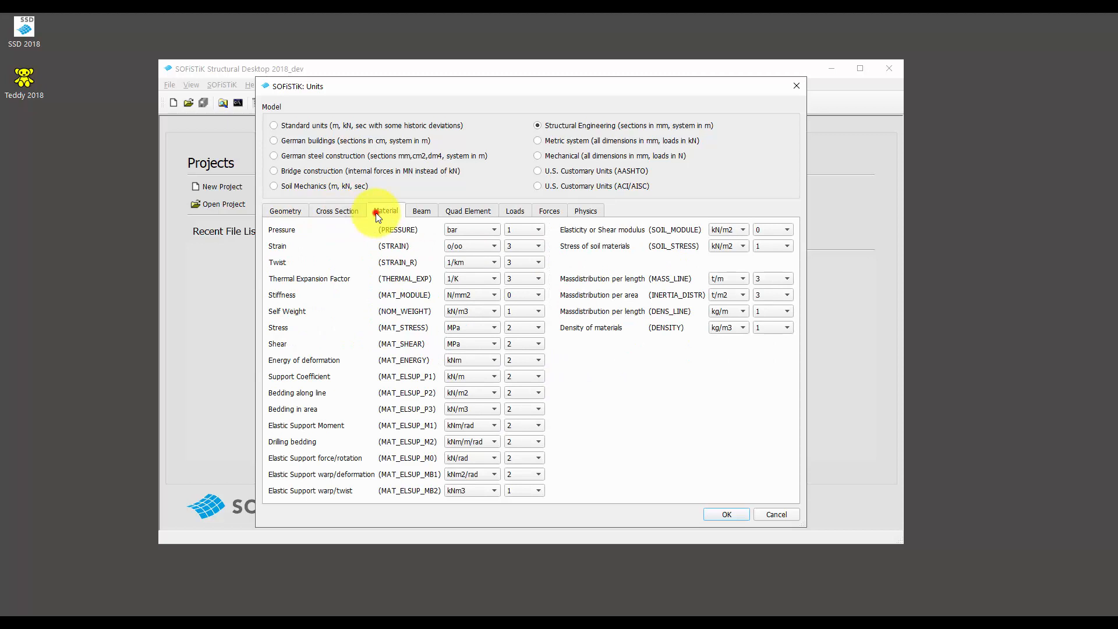
pyautogui.click(415, 213)
pyautogui.click(464, 211)
pyautogui.click(518, 211)
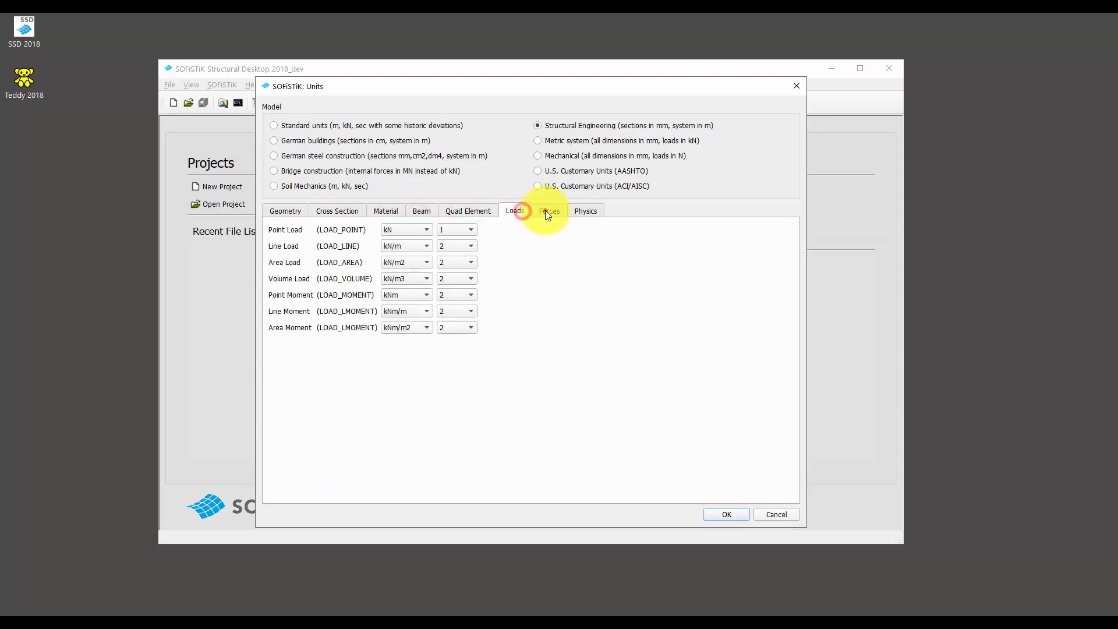
pyautogui.click(547, 213)
pyautogui.click(584, 212)
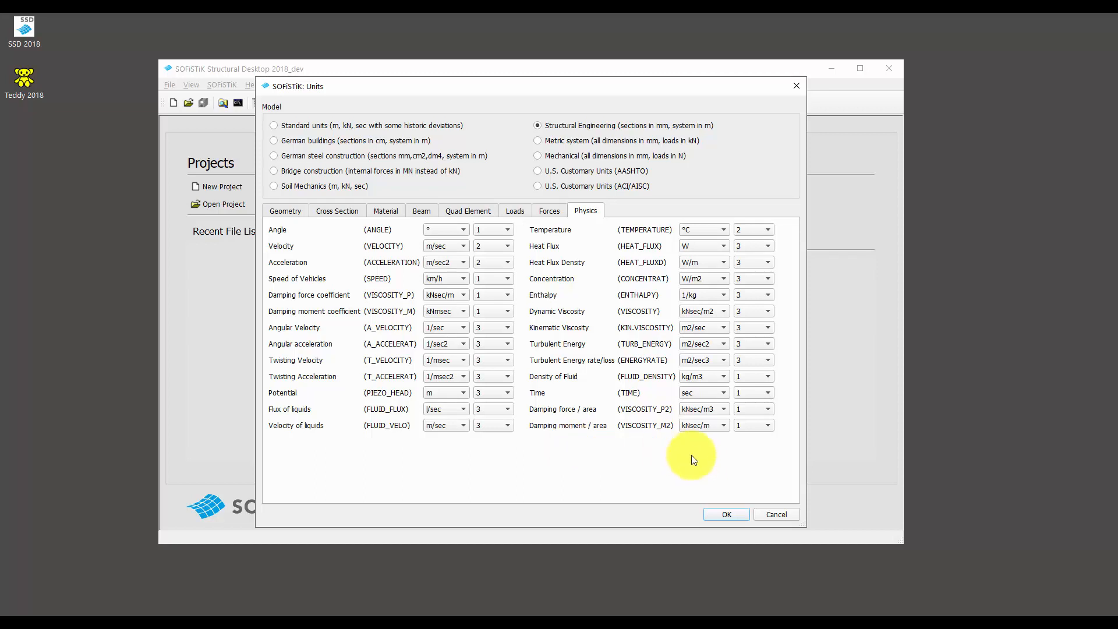
pyautogui.click(717, 512)
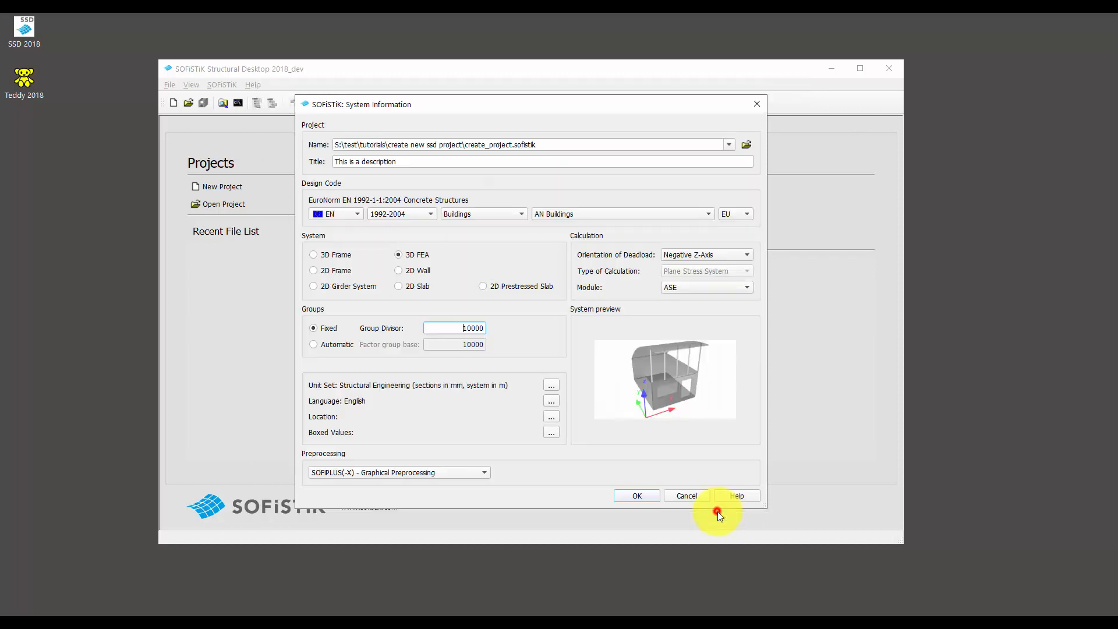
# Step: Set the project's input language to English
pyautogui.click(554, 403)
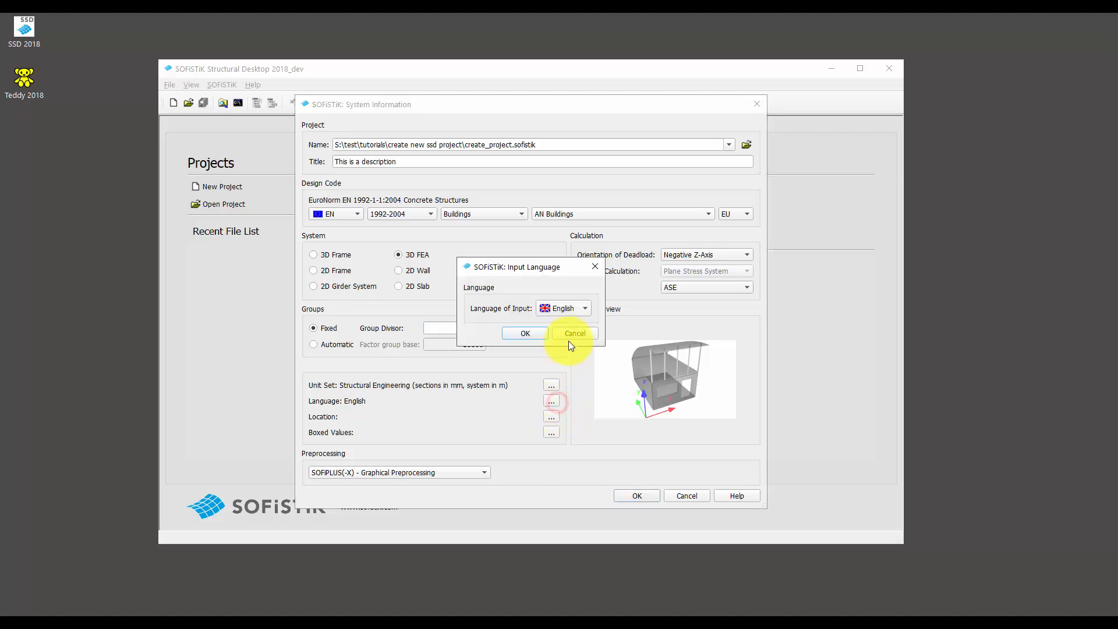
pyautogui.click(564, 308)
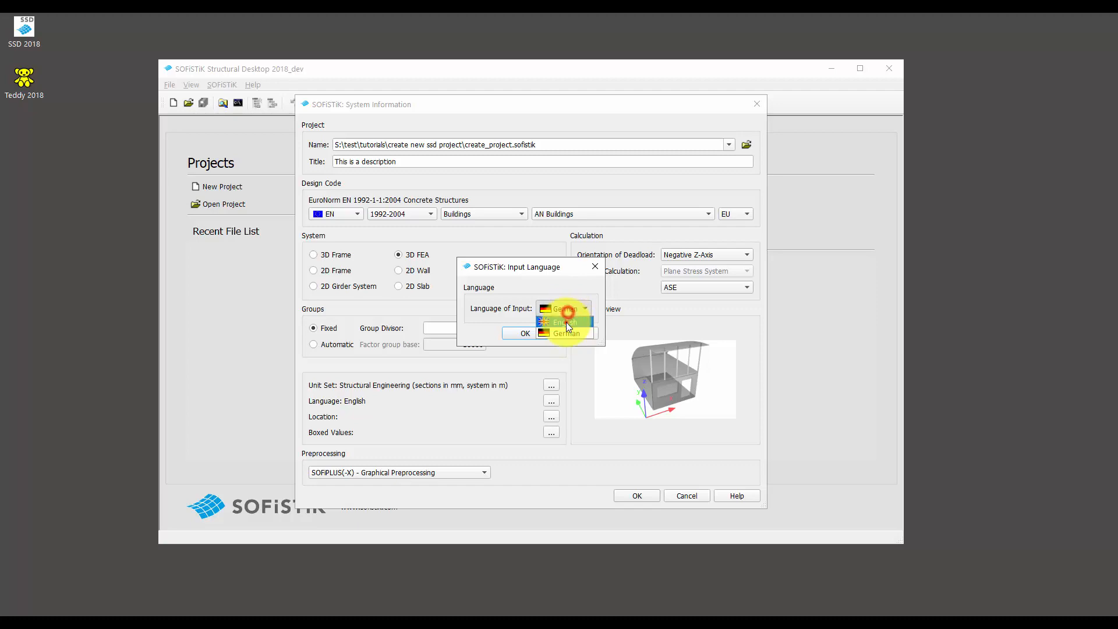
pyautogui.click(527, 334)
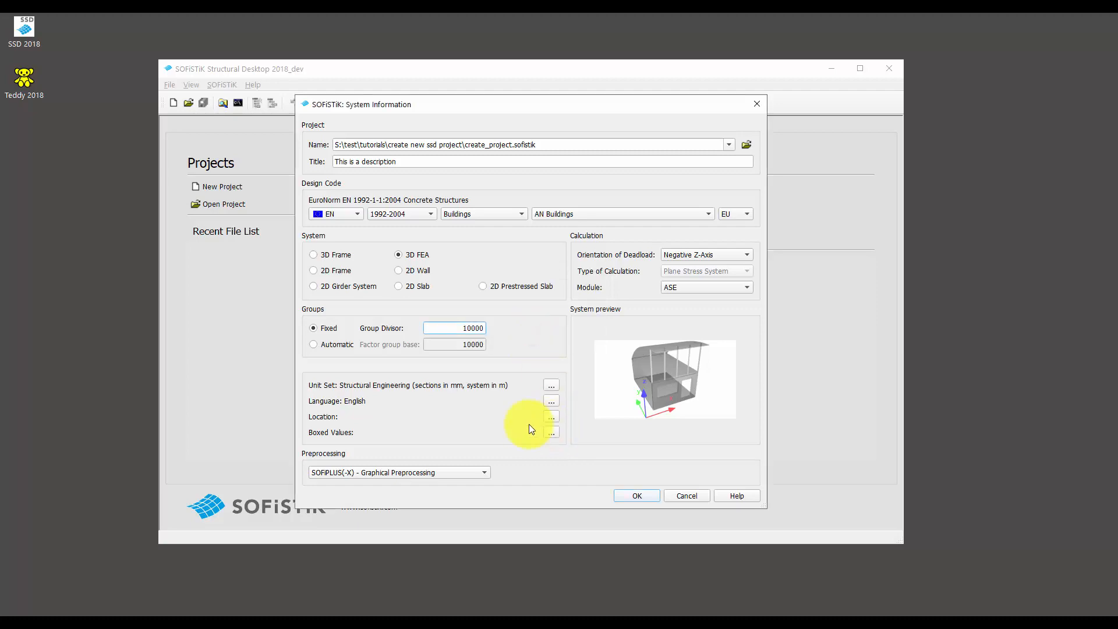
# Step: Review the design code's boxed values for design, such as safety coefficients and strain limits
pyautogui.click(556, 432)
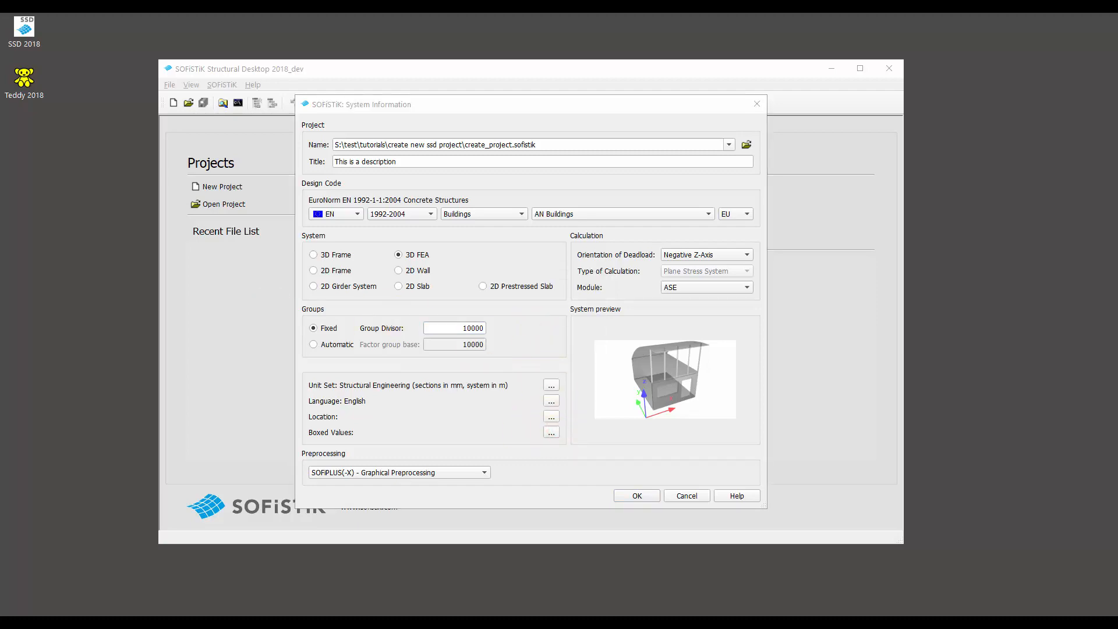
pyautogui.scroll(-5, 504, 320)
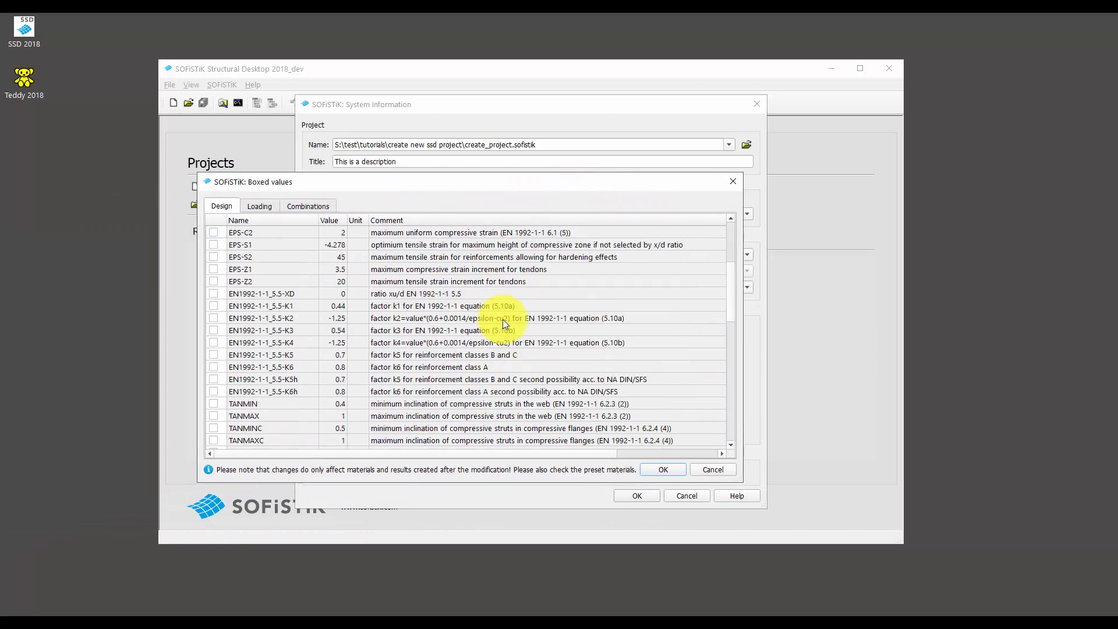
pyautogui.scroll(-5, 498, 320)
pyautogui.scroll(10, 498, 320)
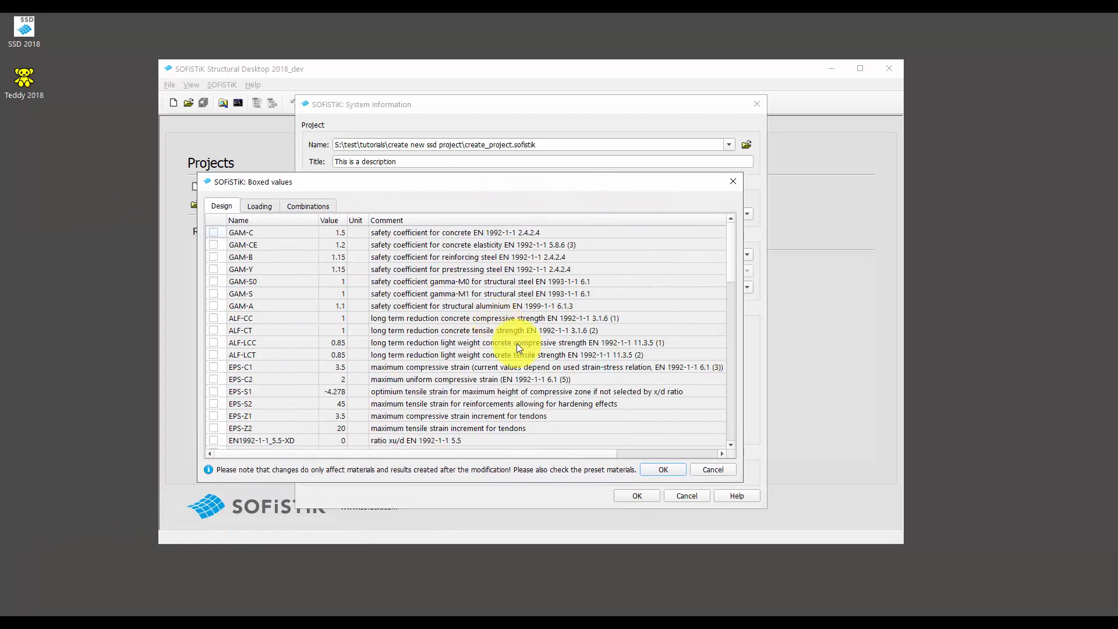
pyautogui.click(667, 468)
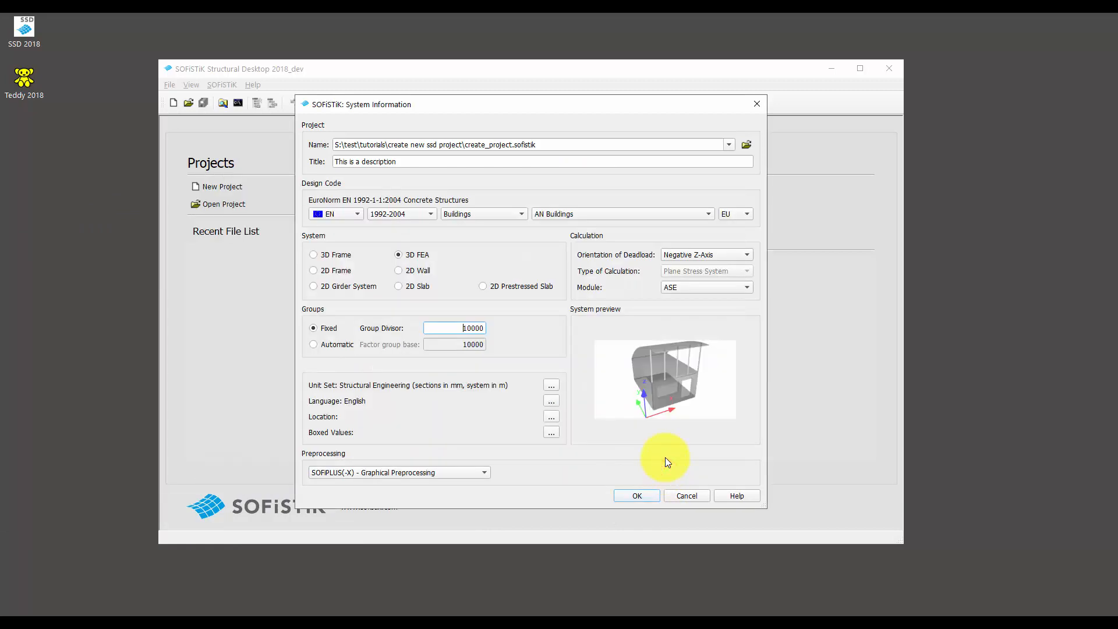
# Step: Choose SOFiPLUS(-X) - Graphical Preprocessing as the project's preprocessing method
pyautogui.click(458, 471)
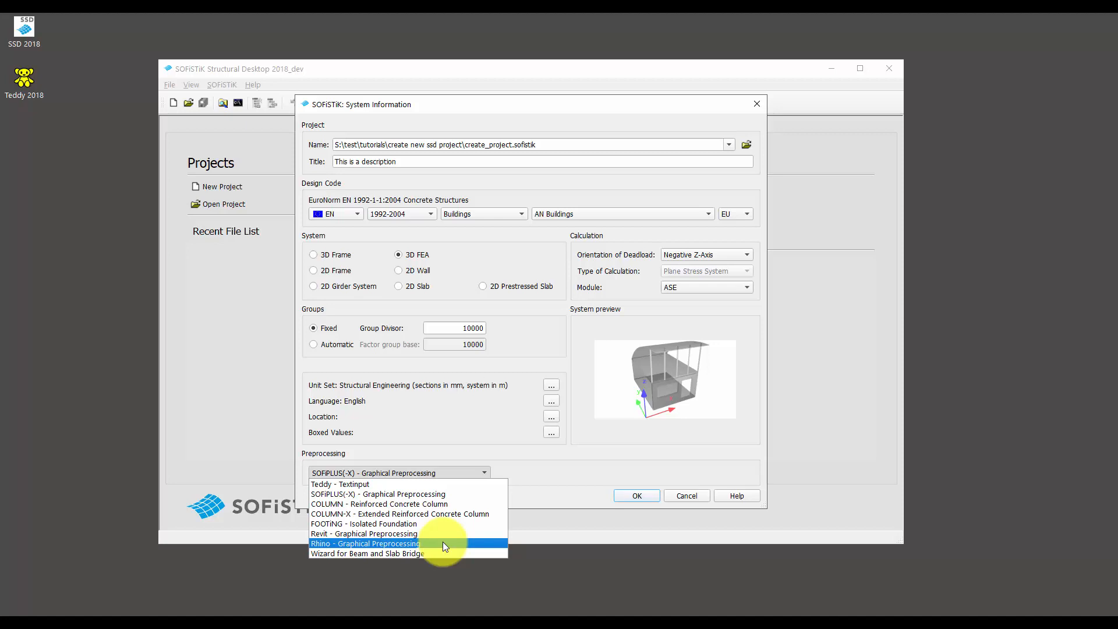
pyautogui.click(438, 494)
pyautogui.click(567, 484)
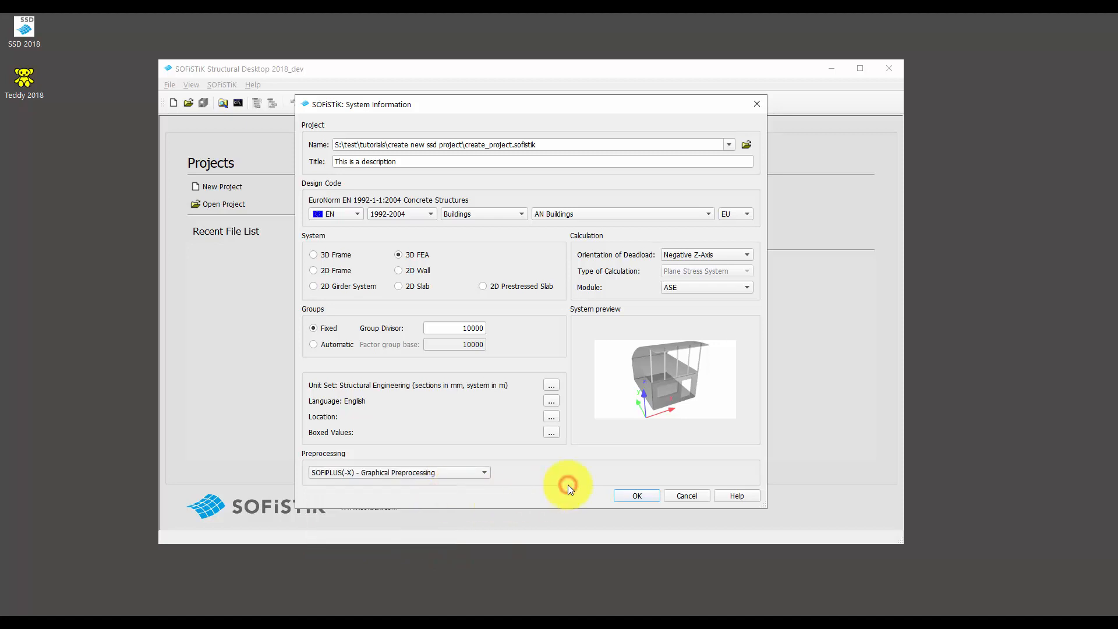
# Step: Set the deadload orientation to Negative Z-Axis with ASE as the calculation module, and create the project
pyautogui.click(722, 256)
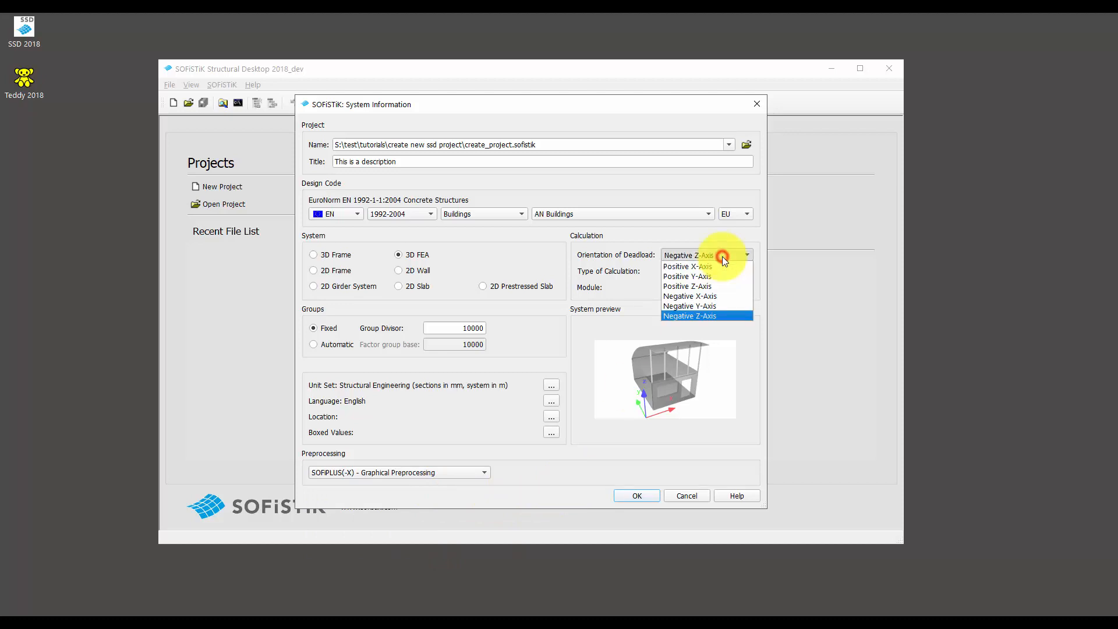
pyautogui.click(720, 284)
pyautogui.click(718, 257)
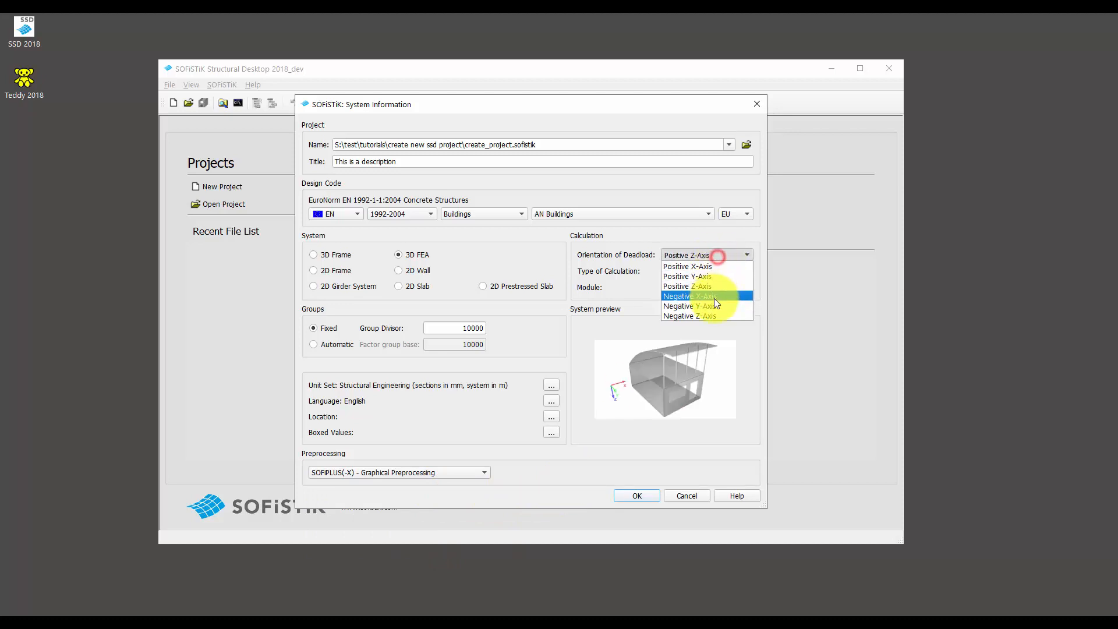
pyautogui.click(715, 314)
pyautogui.click(702, 287)
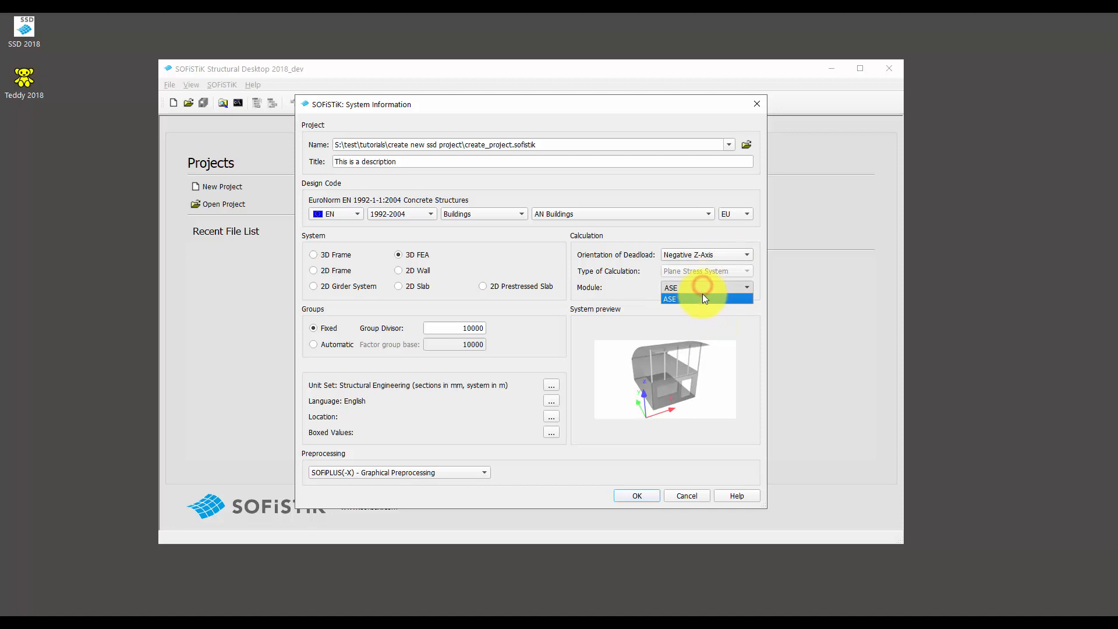
pyautogui.click(703, 290)
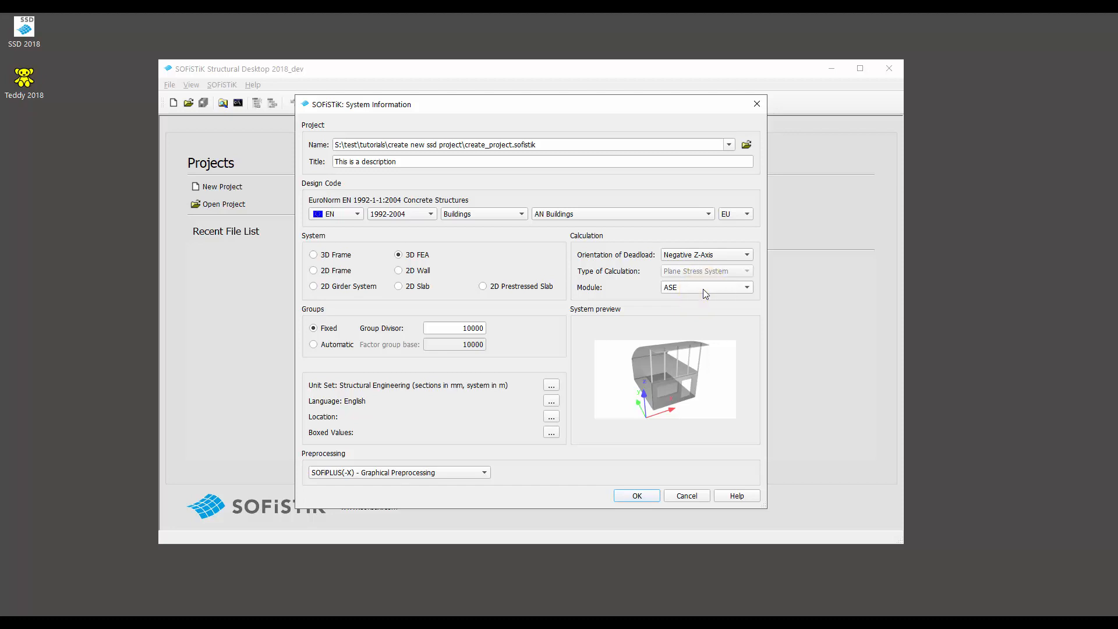
pyautogui.click(647, 500)
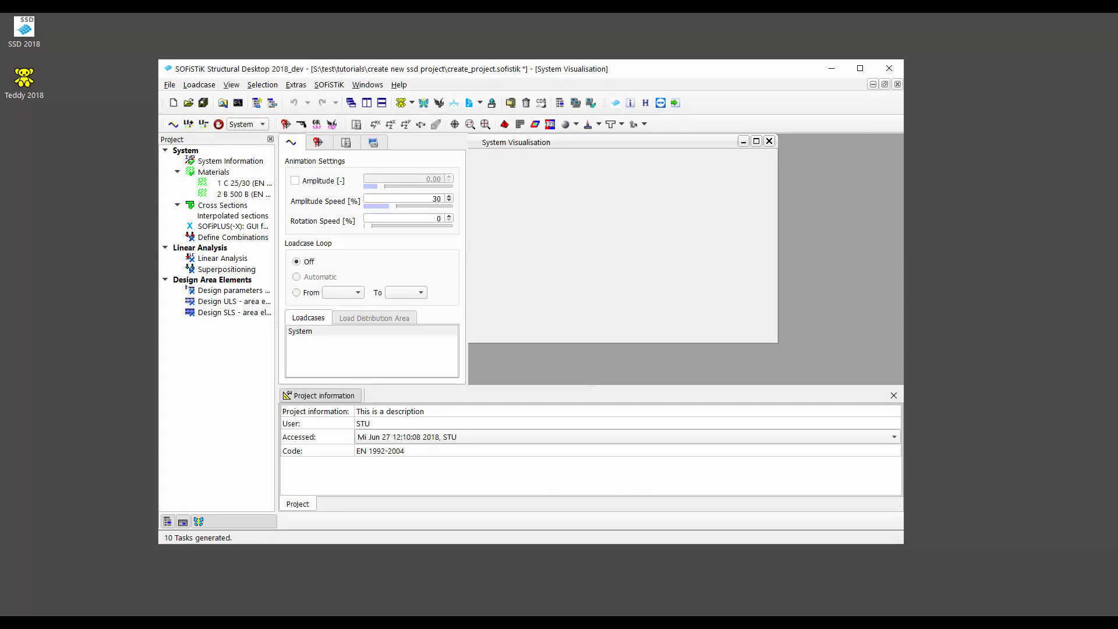